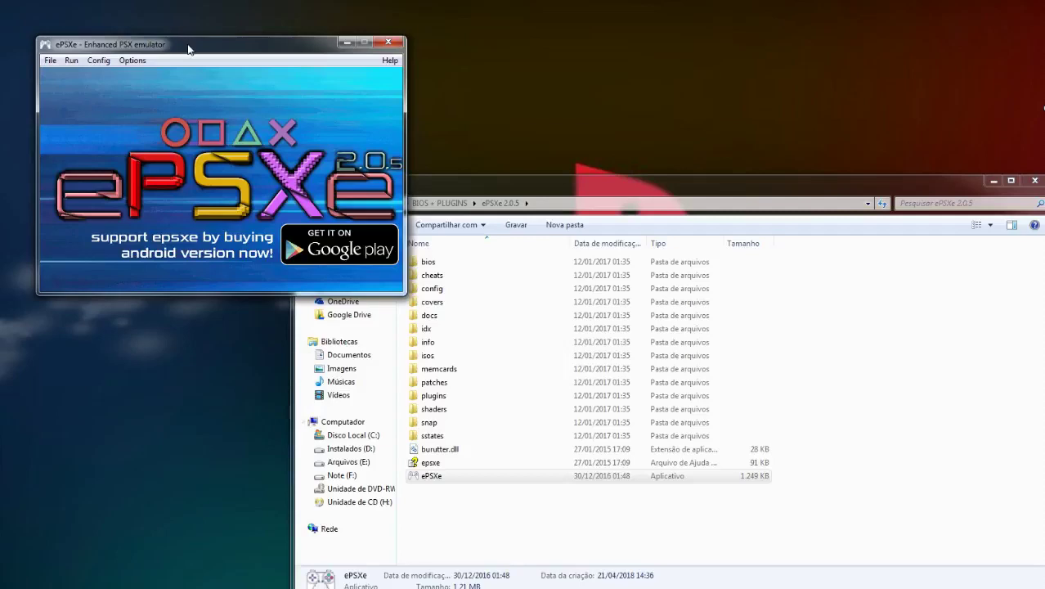
- Start the configuration wizard guide and choose the scph1001 - US (Recommended) BIOS
{"action": "left_click_drag", "start_coordinate": [187, 49], "coordinate": [376, 60]}
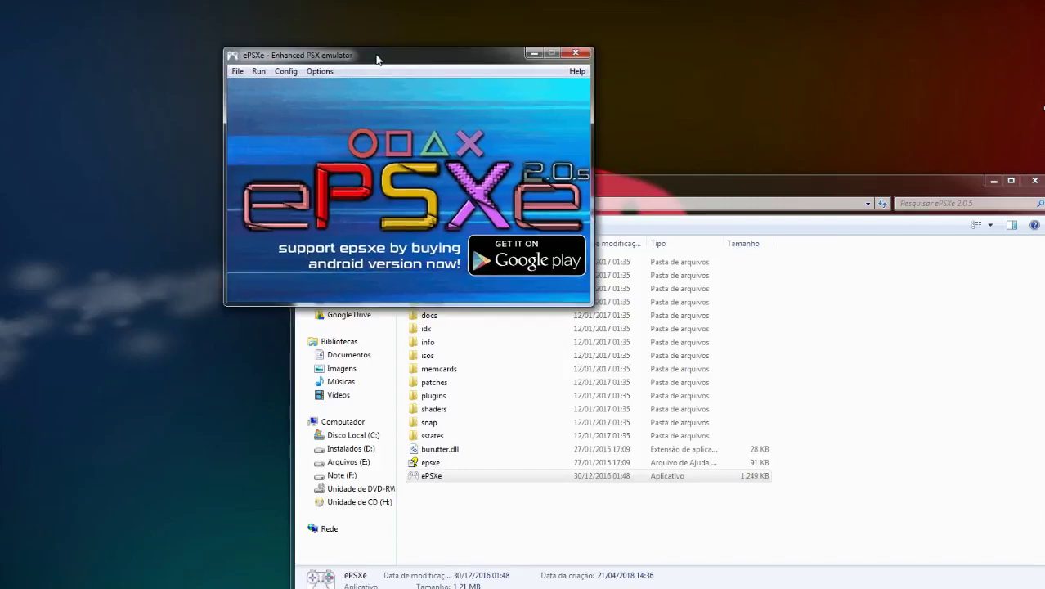
{"action": "left_click", "coordinate": [288, 71]}
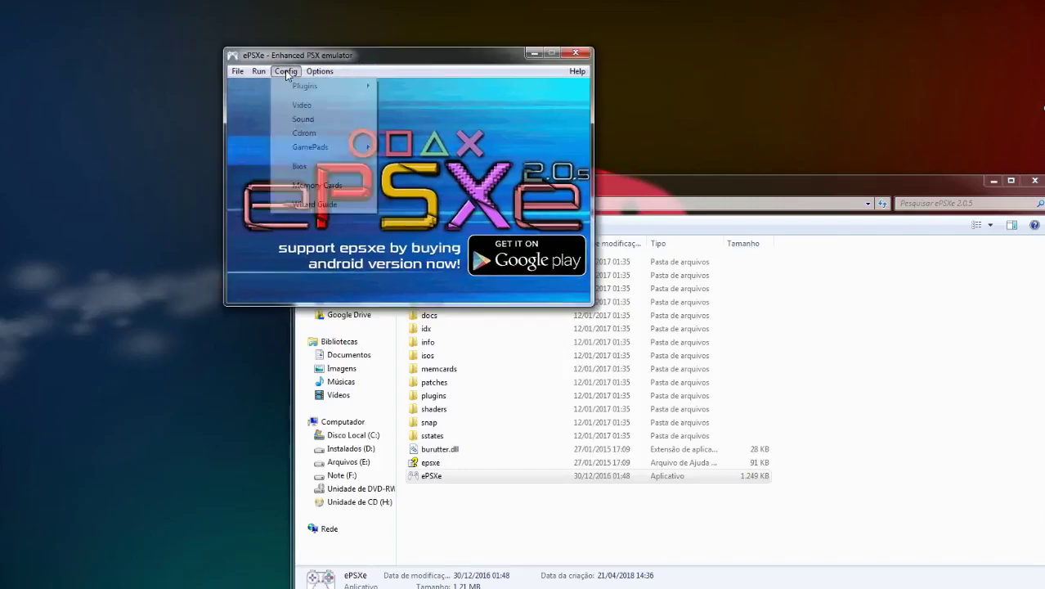
{"action": "left_click", "coordinate": [315, 204]}
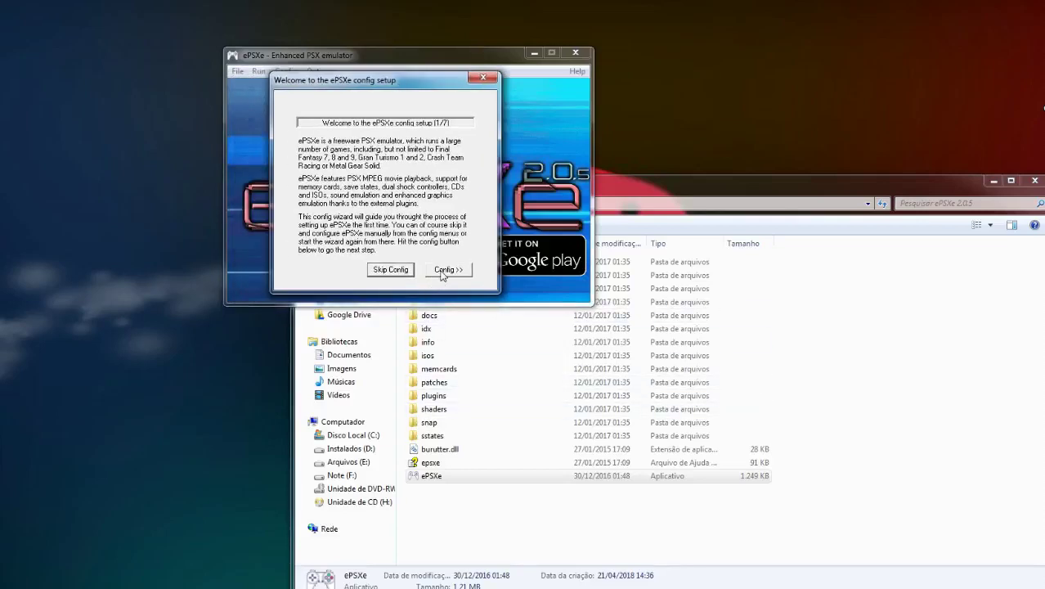
{"action": "left_click", "coordinate": [445, 270]}
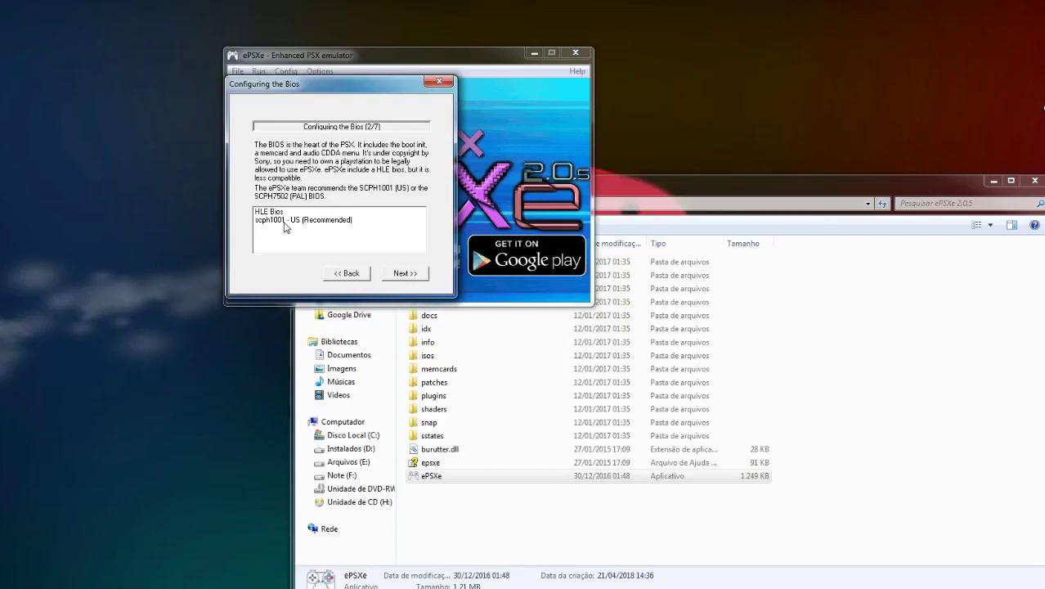
{"action": "left_click", "coordinate": [283, 222]}
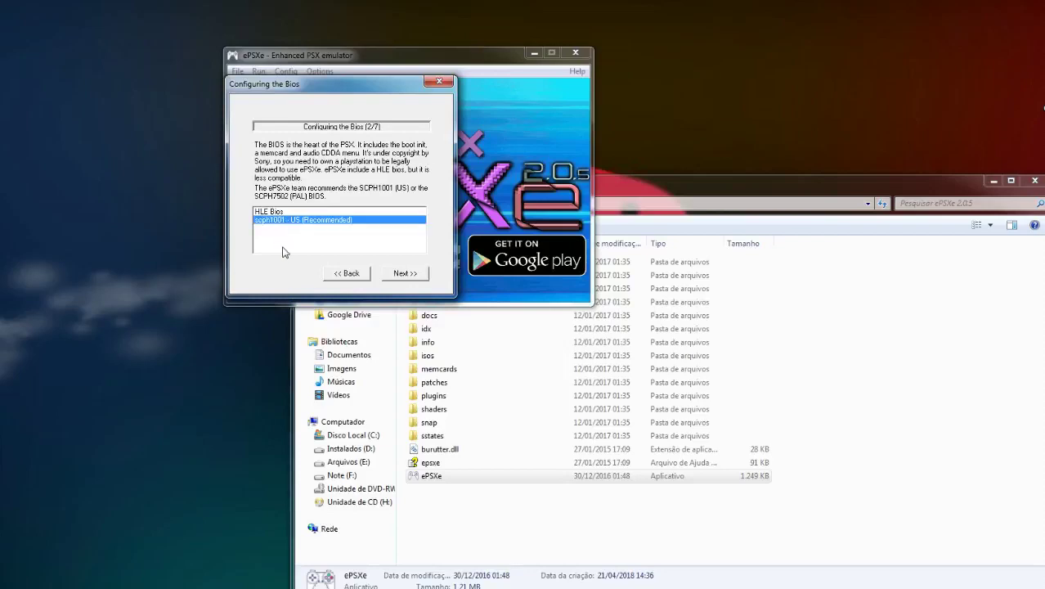
{"action": "left_click", "coordinate": [402, 274]}
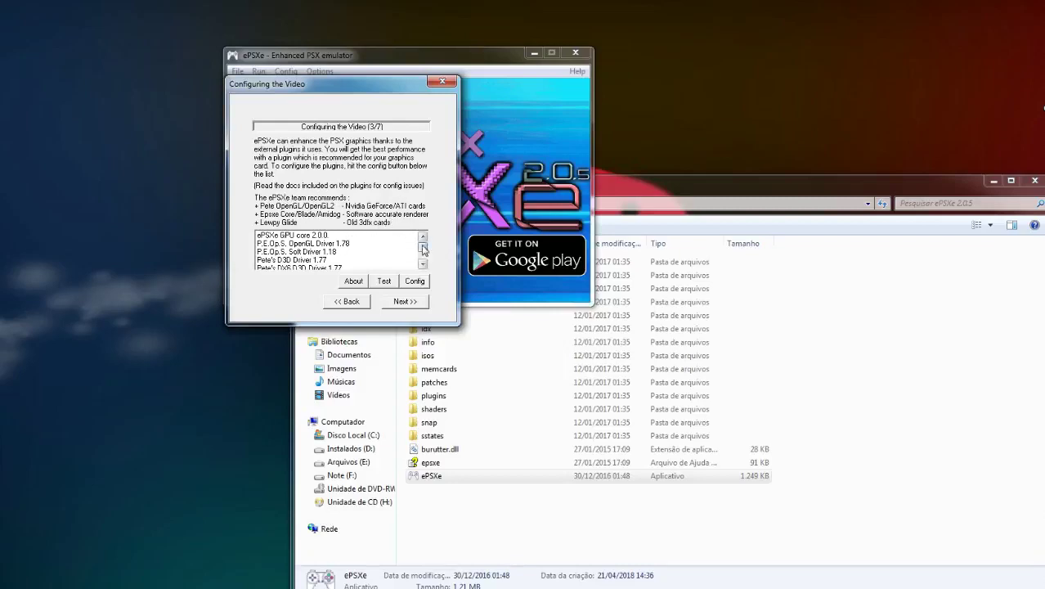
- Set the wizard's plugins to Pete's OpenGL2 GPU core 2.0.0 for video, ePSXe SPU core 2.0.0 for sound and ePSXe CDR WNT/W2K core 2.0.0 for CD-ROM
{"action": "left_click_drag", "start_coordinate": [423, 249], "coordinate": [423, 259]}
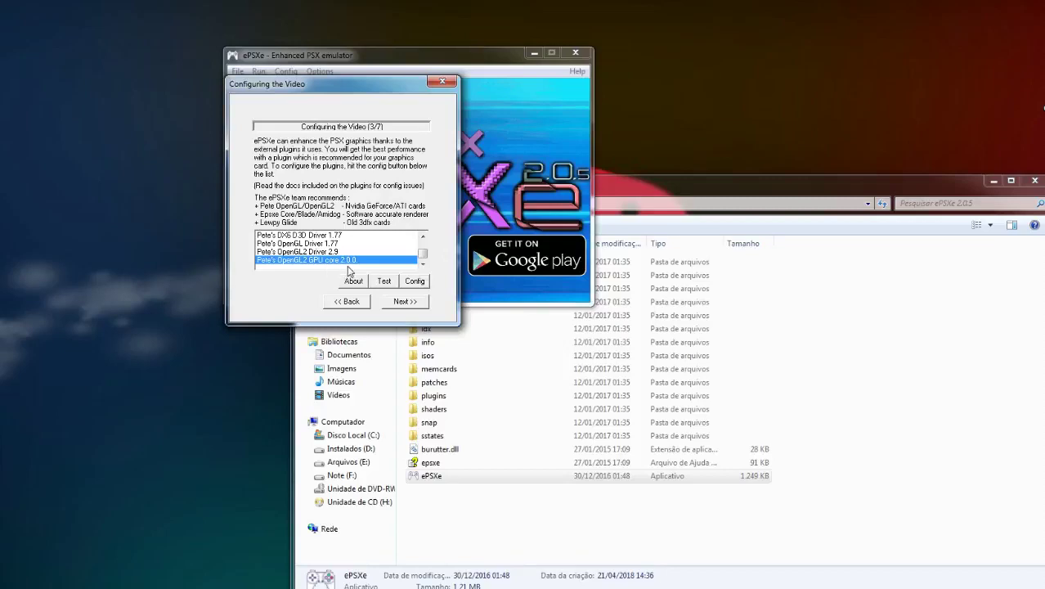
{"action": "left_click", "coordinate": [404, 301]}
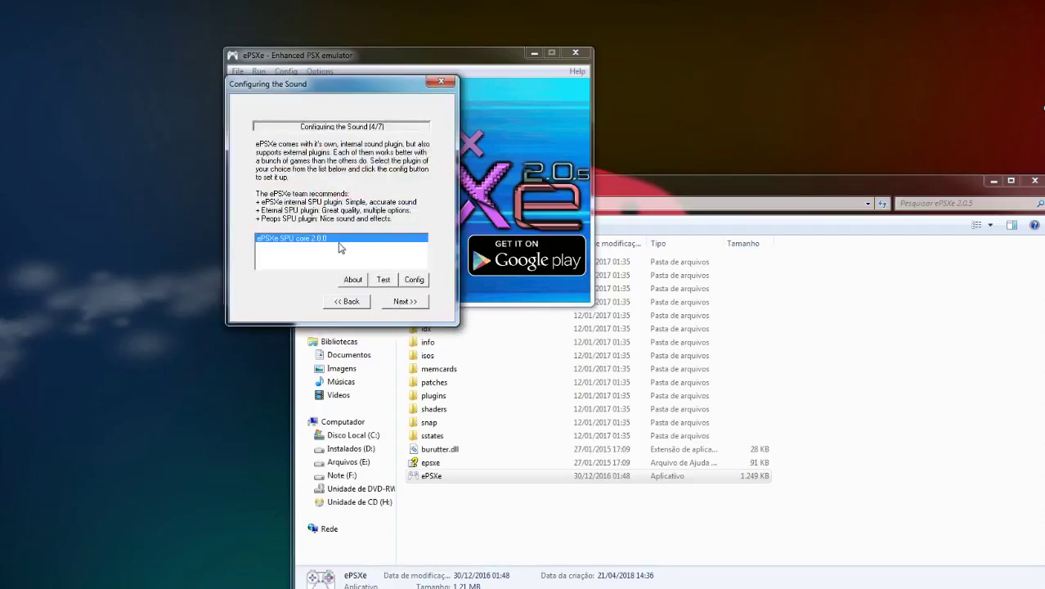
{"action": "left_click", "coordinate": [400, 303]}
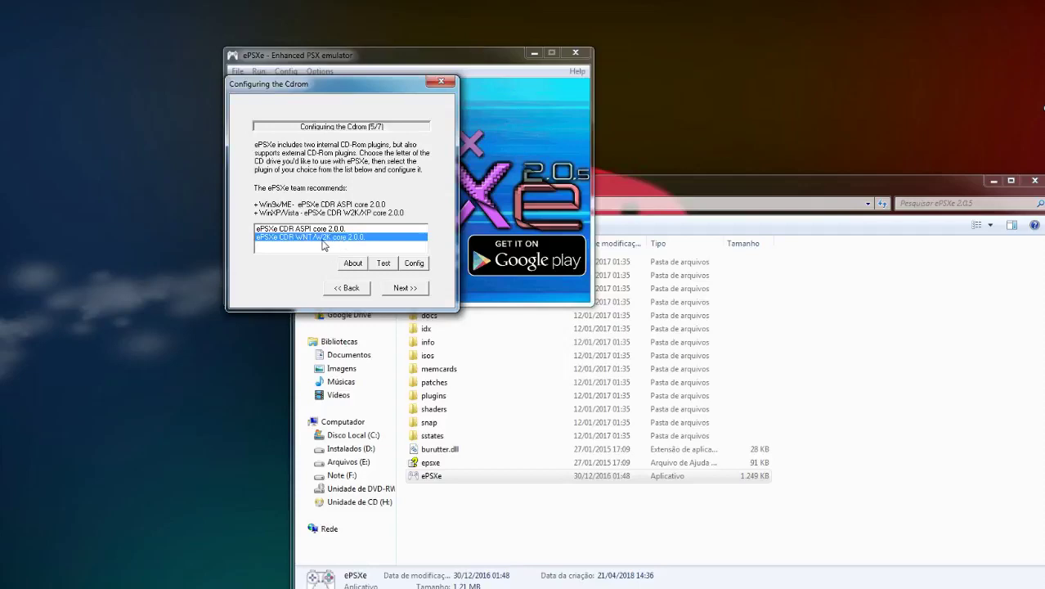
{"action": "left_click", "coordinate": [401, 293]}
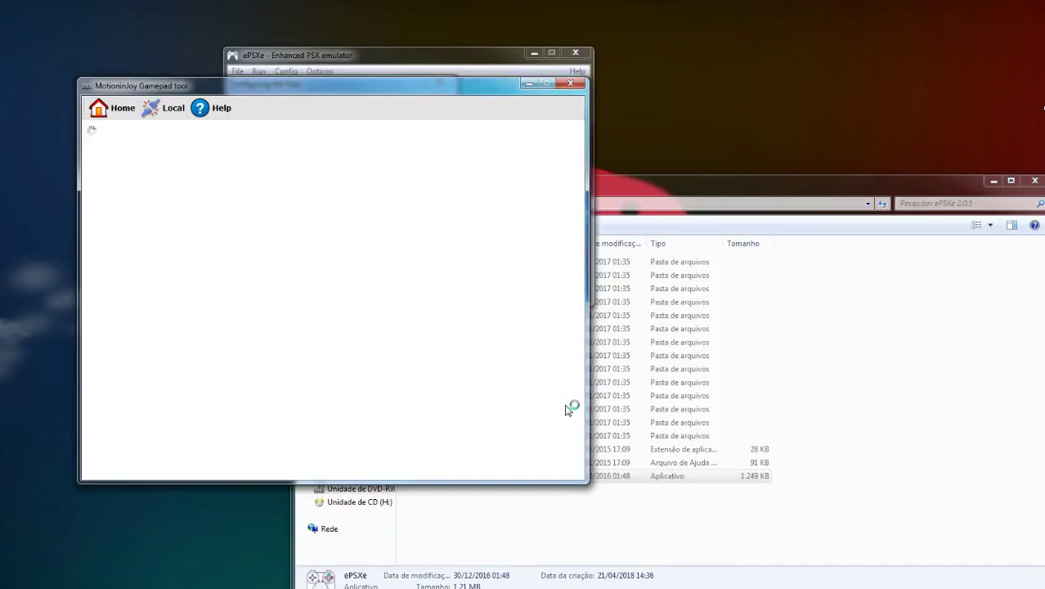
- In the MotioninJoy Gamepad tool, enable the connected controller in Playstation 1 mode with custom LED 1, and minimize the tool
{"action": "left_click", "coordinate": [172, 110]}
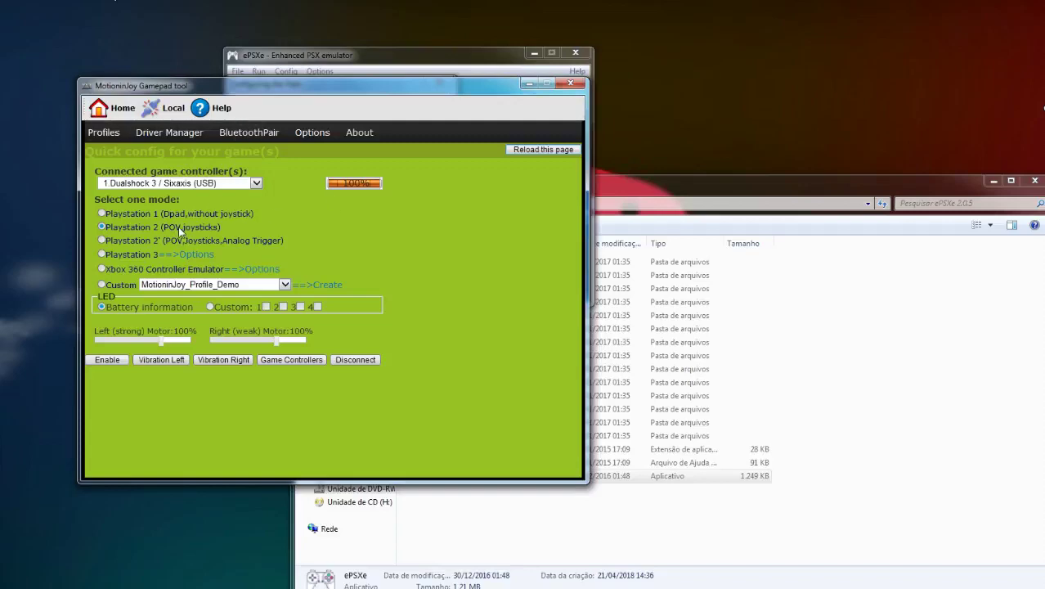
{"action": "left_click", "coordinate": [138, 213]}
{"action": "left_click", "coordinate": [210, 307]}
{"action": "left_click", "coordinate": [266, 306]}
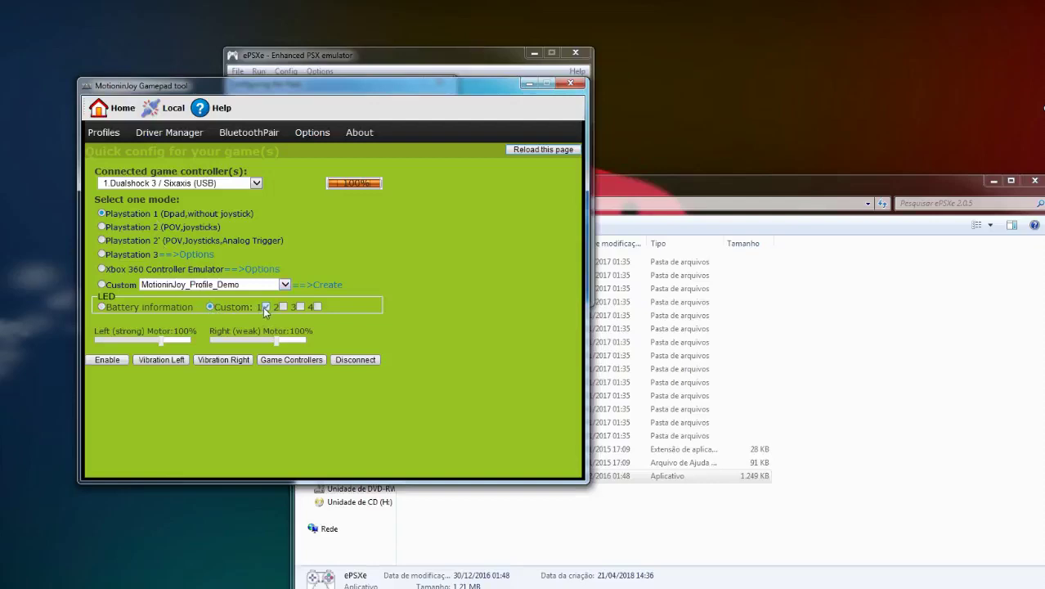
{"action": "left_click", "coordinate": [107, 360]}
{"action": "left_click", "coordinate": [529, 84]}
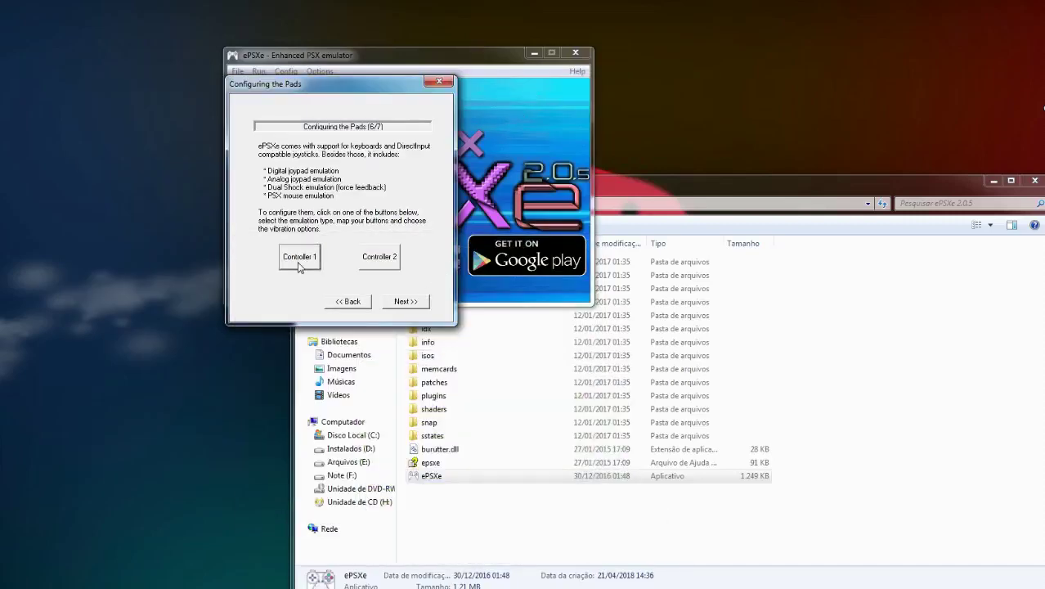
- For Controller 1, map Select to J1_B9, Start to J1_B10, L2 to J1_B5 and L1 to J1_B7
{"action": "left_click", "coordinate": [300, 258]}
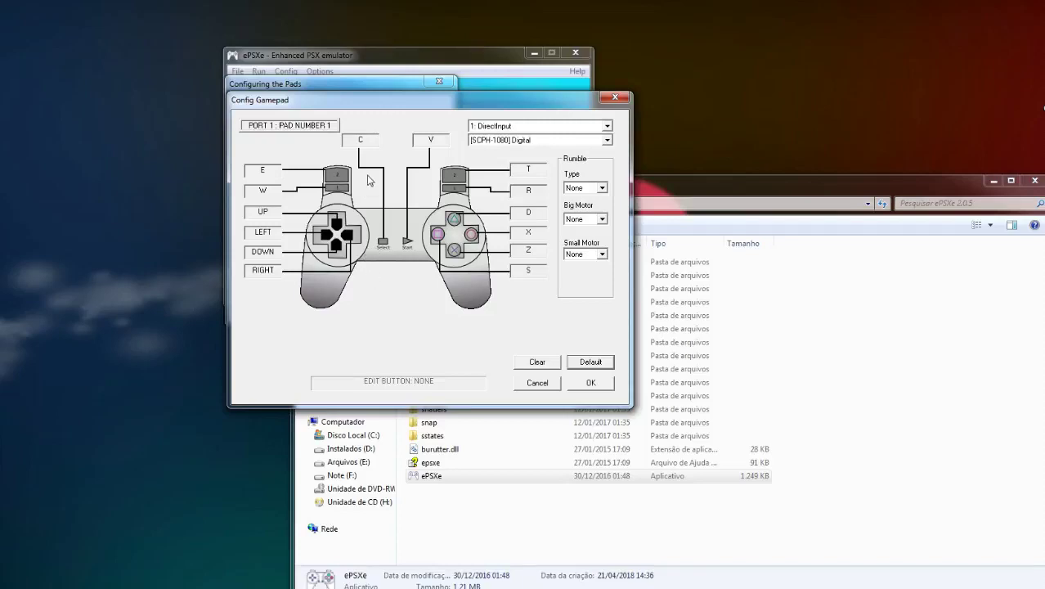
{"action": "left_click", "coordinate": [366, 142]}
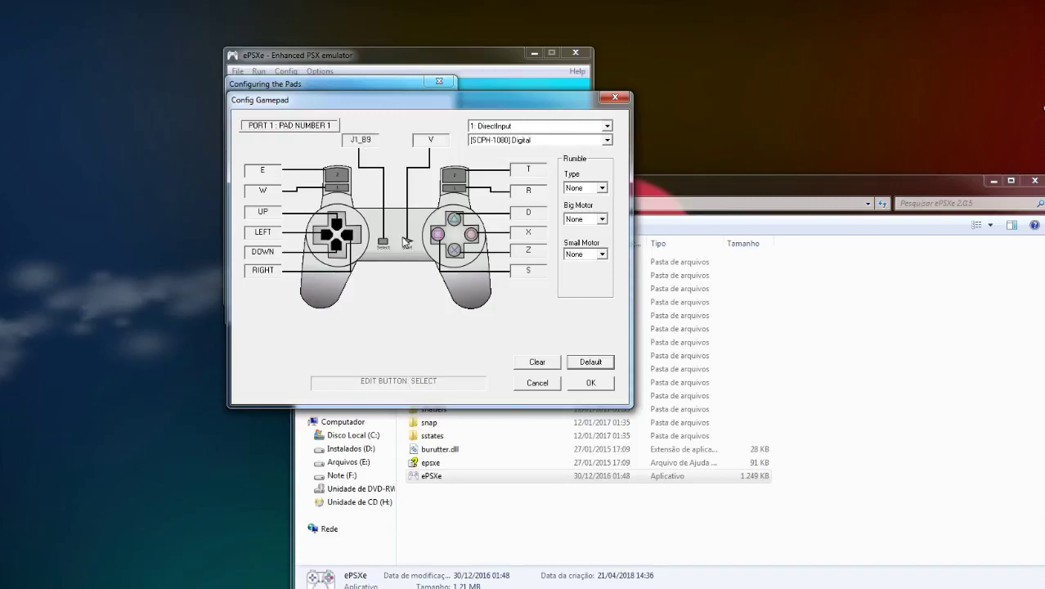
{"action": "left_click", "coordinate": [439, 142]}
{"action": "left_click", "coordinate": [276, 170]}
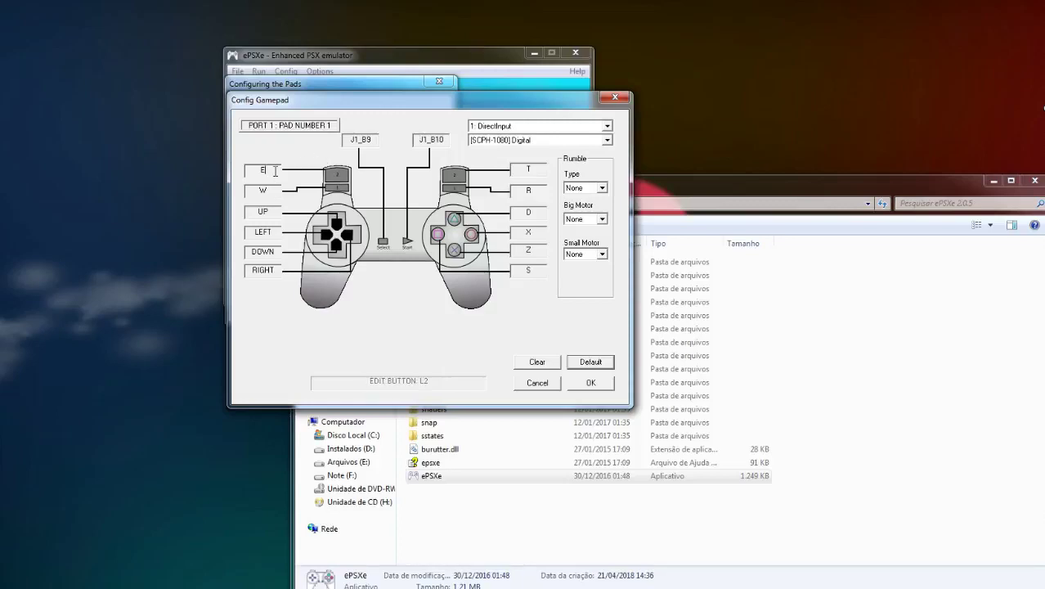
{"action": "left_click", "coordinate": [267, 190]}
- Map the directional pad to the joystick directions J1_UP, J1_LEFT, J1_DOWN and J1_RIGHT
{"action": "left_click", "coordinate": [267, 215]}
{"action": "left_click", "coordinate": [270, 232]}
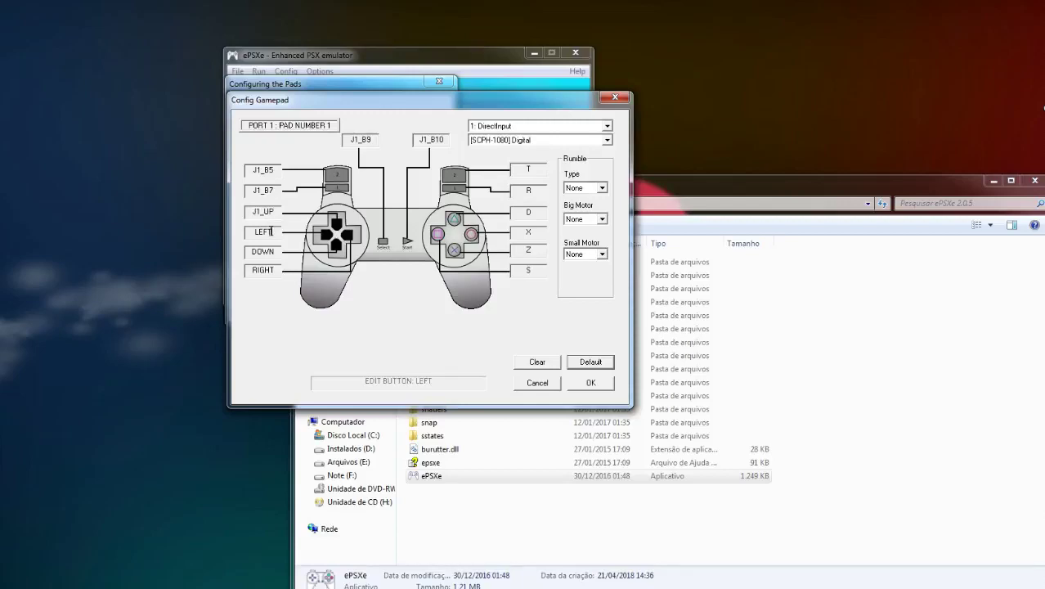
{"action": "left_click", "coordinate": [268, 248]}
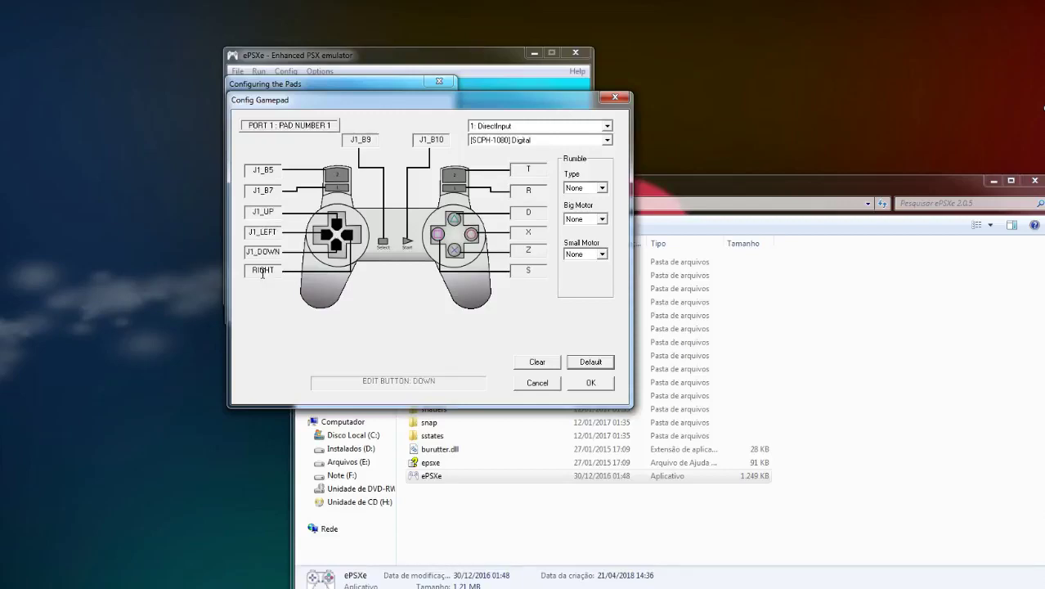
{"action": "left_click", "coordinate": [263, 269]}
- Map R2 to J1_B6, R1 to J1_B8, Triangle to J1_B1, Circle to J1_B2, X to J1_B3 and Square to J1_B4
{"action": "left_click", "coordinate": [530, 170]}
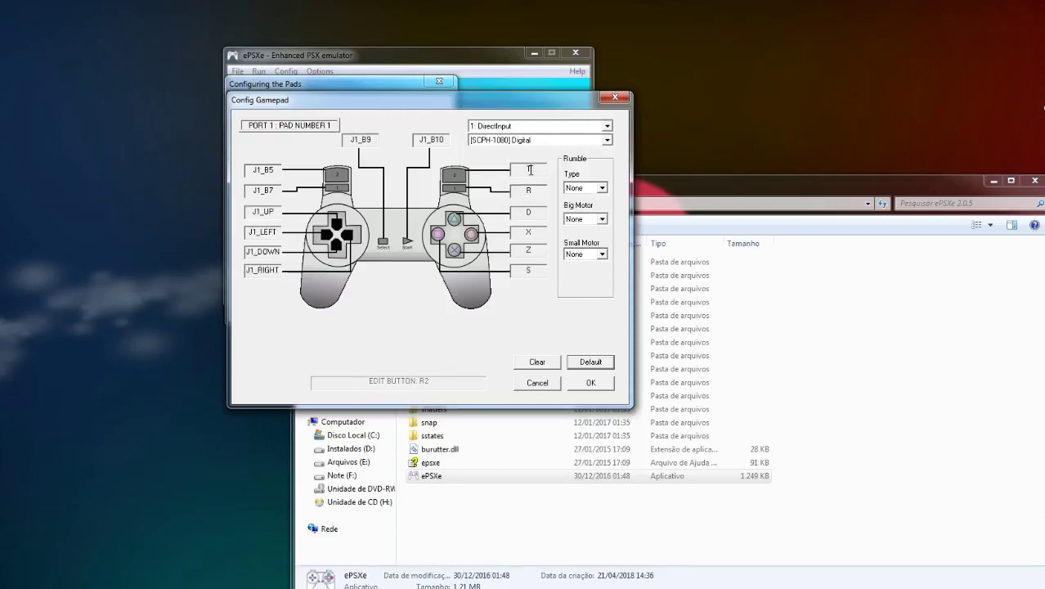
{"action": "left_click", "coordinate": [531, 214]}
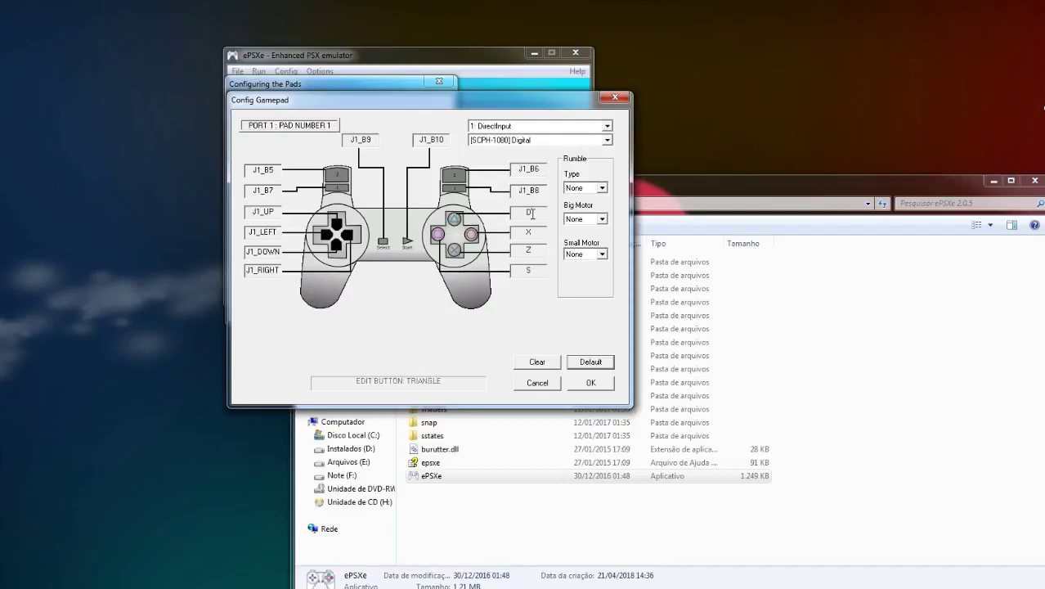
{"action": "left_click", "coordinate": [533, 232]}
{"action": "left_click", "coordinate": [536, 249]}
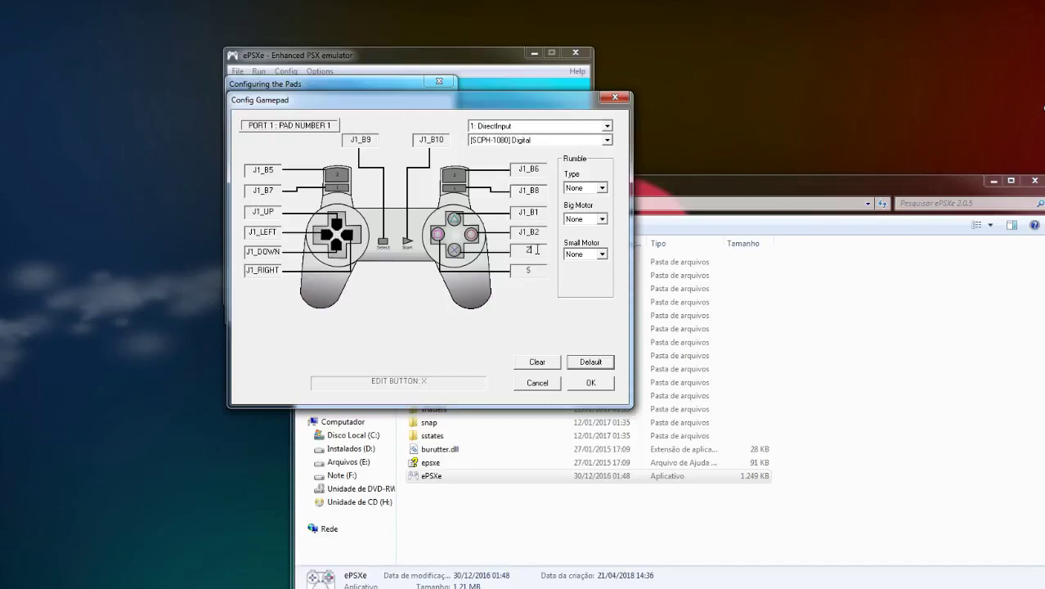
{"action": "left_click", "coordinate": [536, 270]}
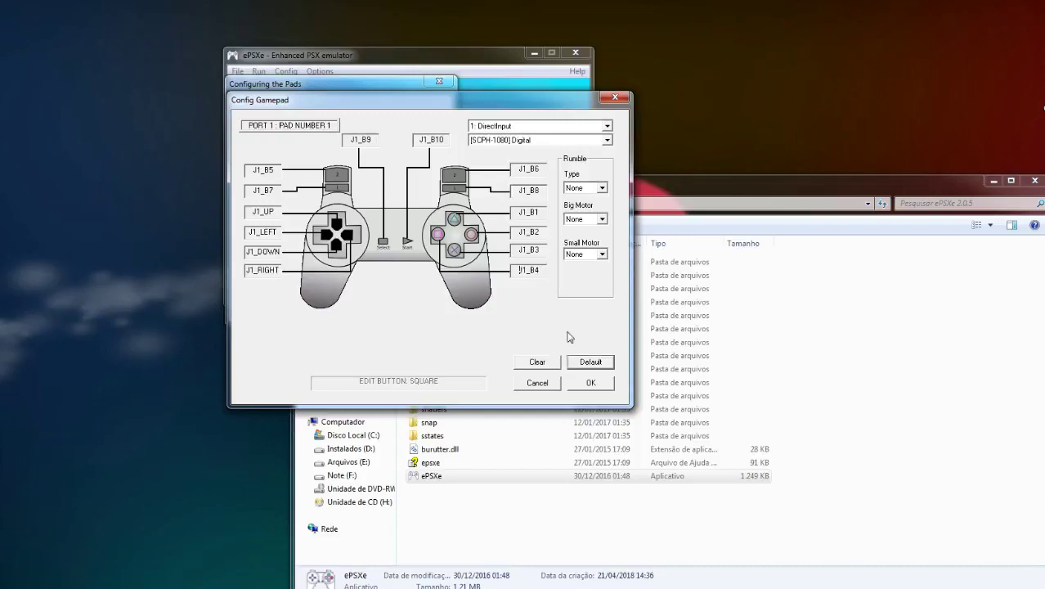
- Save the Controller 1 mapping and finish the configuration wizard
{"action": "left_click", "coordinate": [582, 384]}
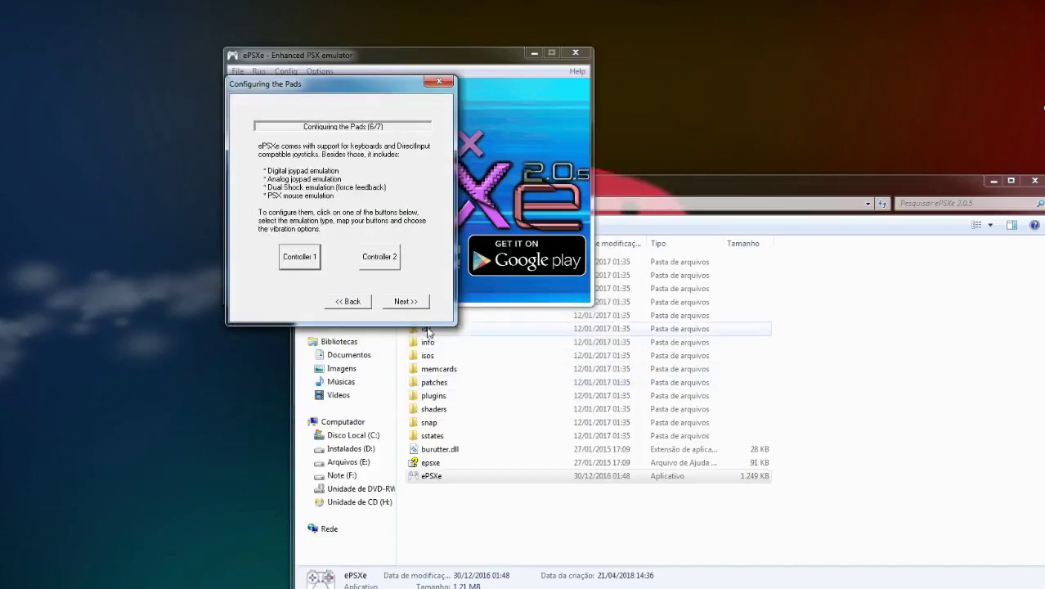
{"action": "left_click", "coordinate": [405, 301]}
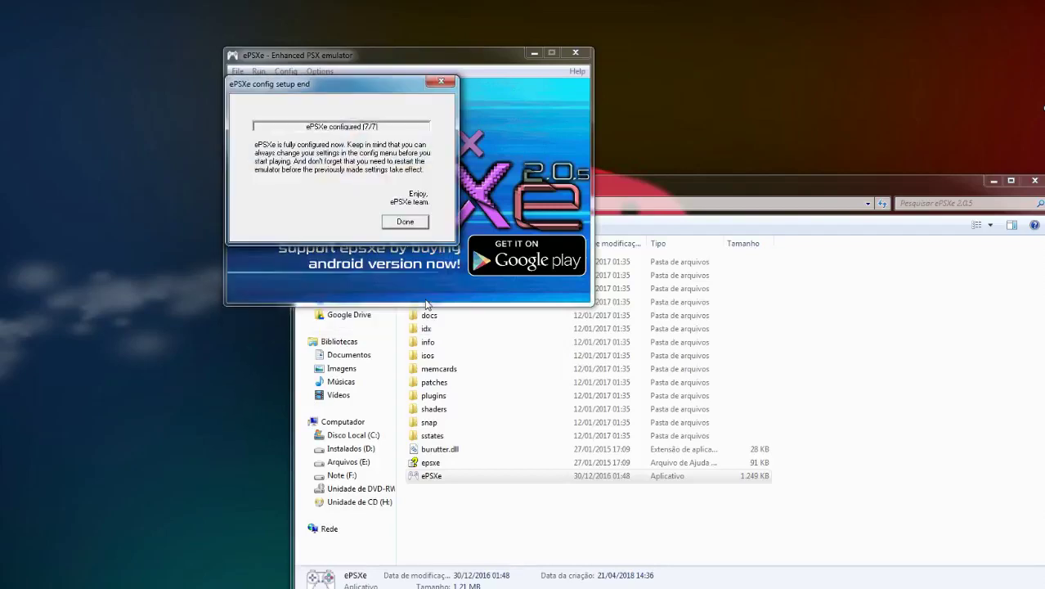
{"action": "left_click", "coordinate": [417, 223]}
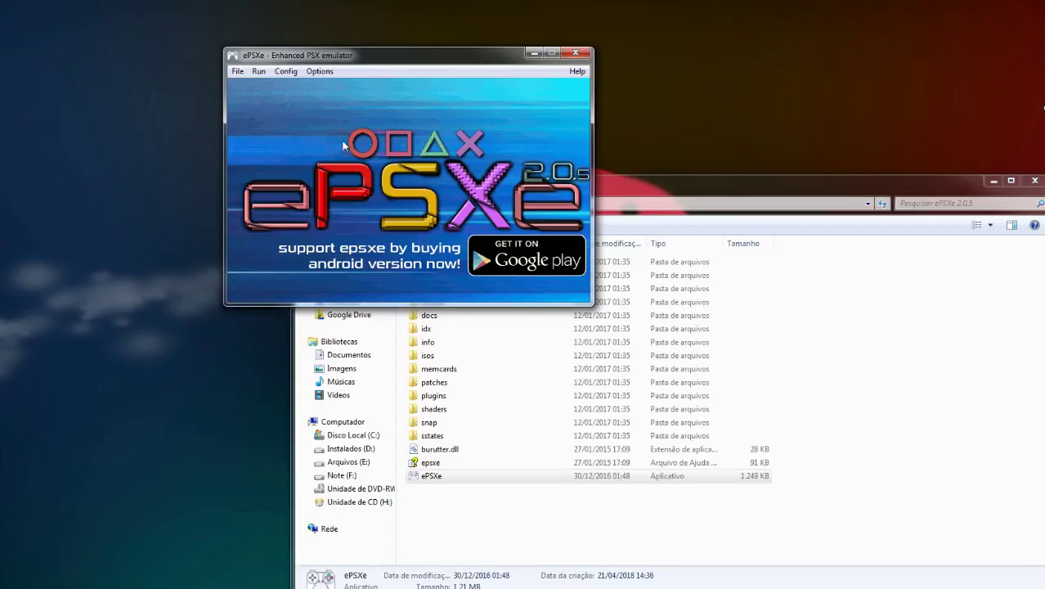
- In the video plugin configuration, set the custom shader files directory to the shaders folder inside ePSXe 2.0.5
{"action": "left_click", "coordinate": [296, 75]}
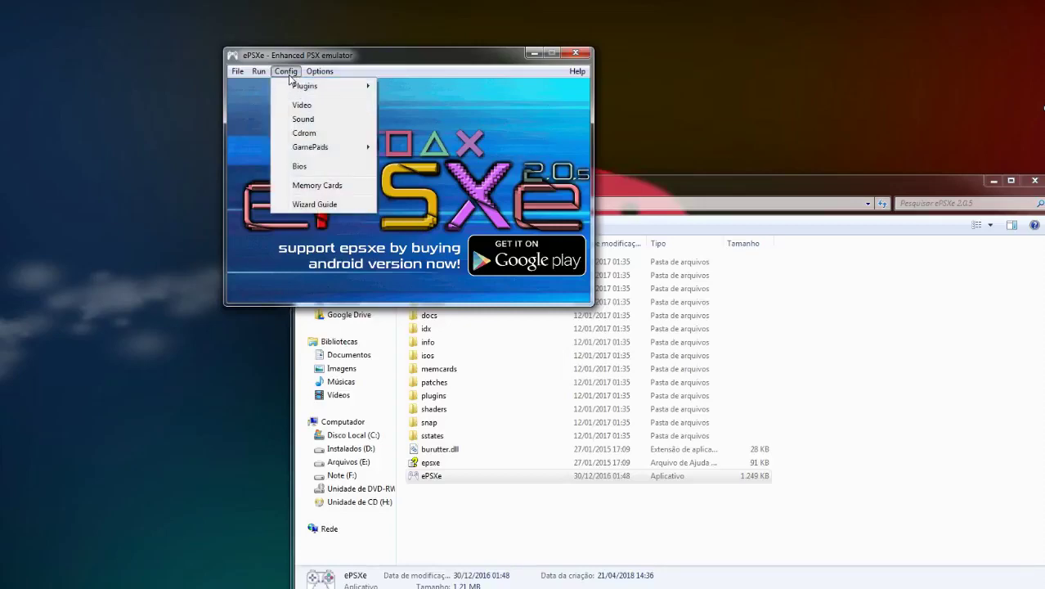
{"action": "left_click", "coordinate": [309, 107]}
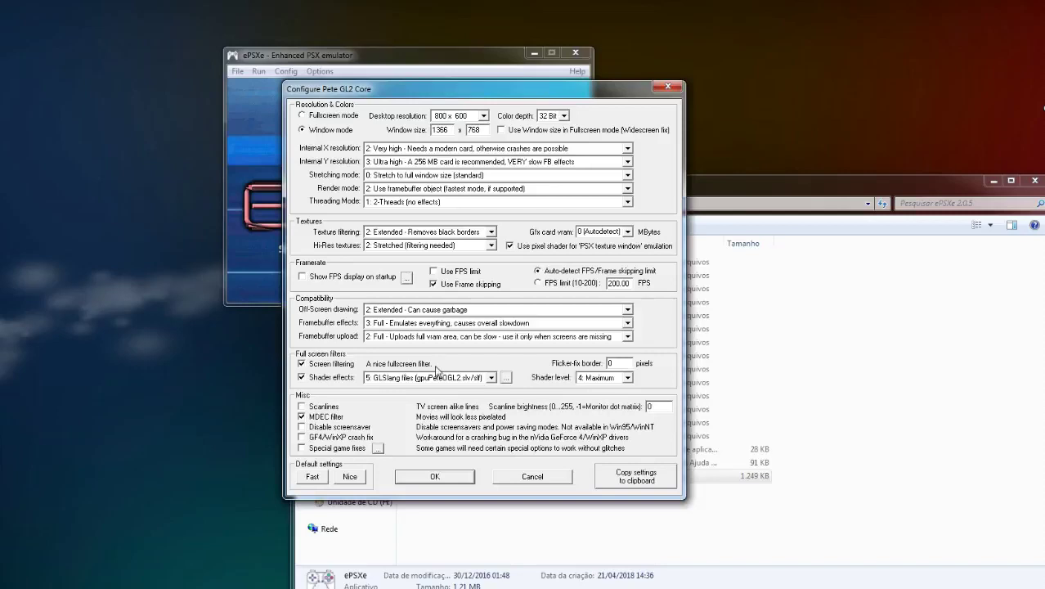
{"action": "left_click", "coordinate": [506, 378]}
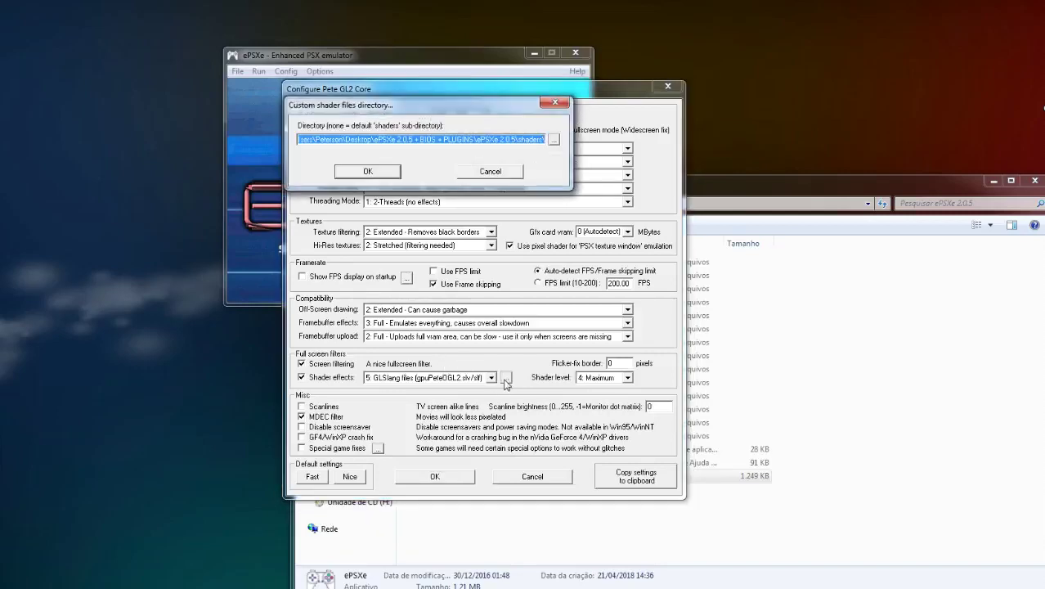
{"action": "left_click", "coordinate": [554, 141]}
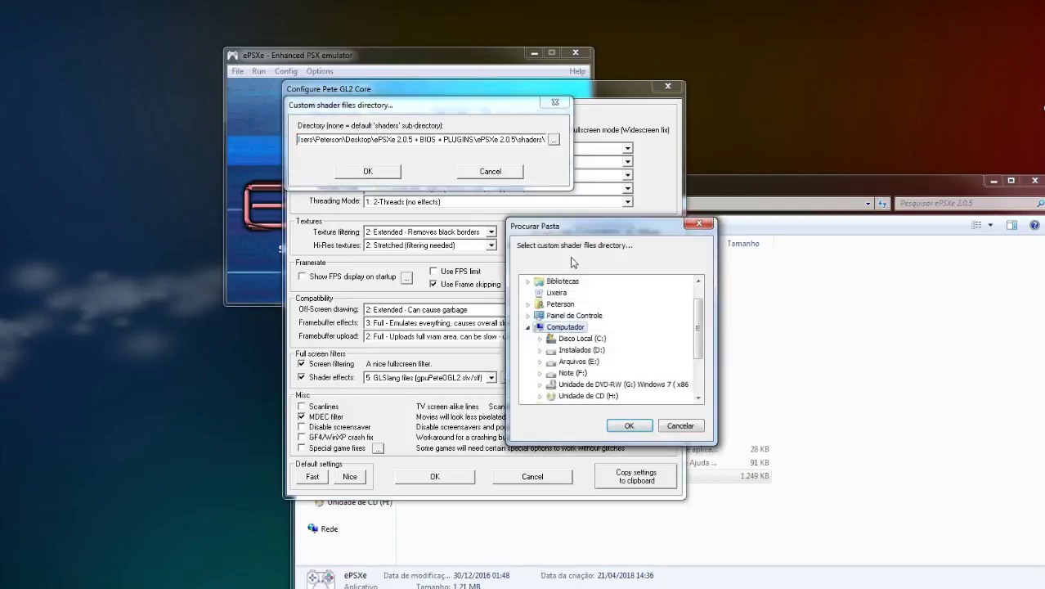
{"action": "left_click_drag", "start_coordinate": [695, 328], "coordinate": [696, 369]}
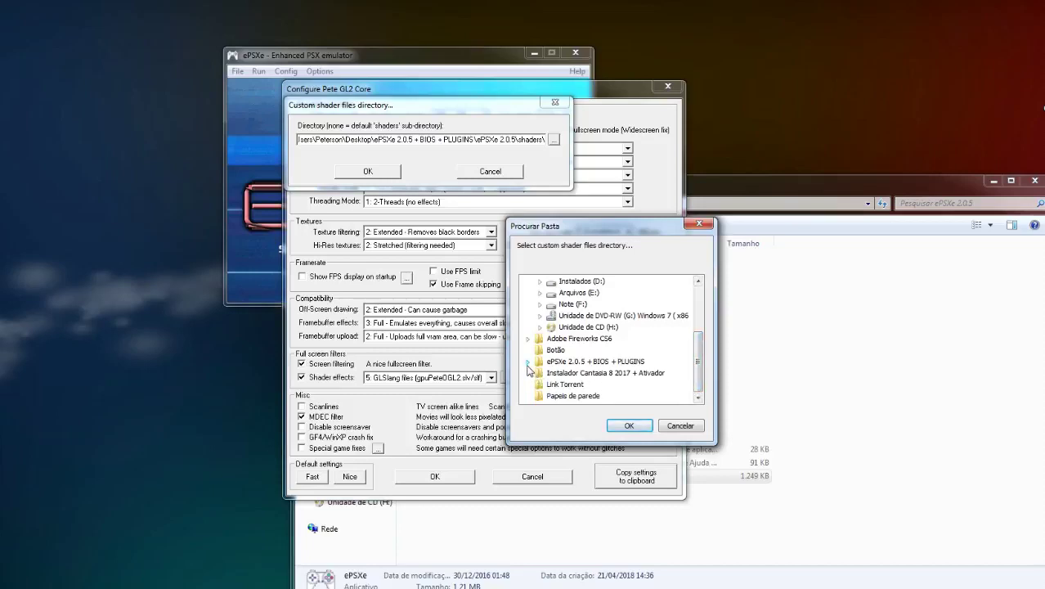
{"action": "left_click", "coordinate": [528, 361]}
{"action": "left_click", "coordinate": [540, 373]}
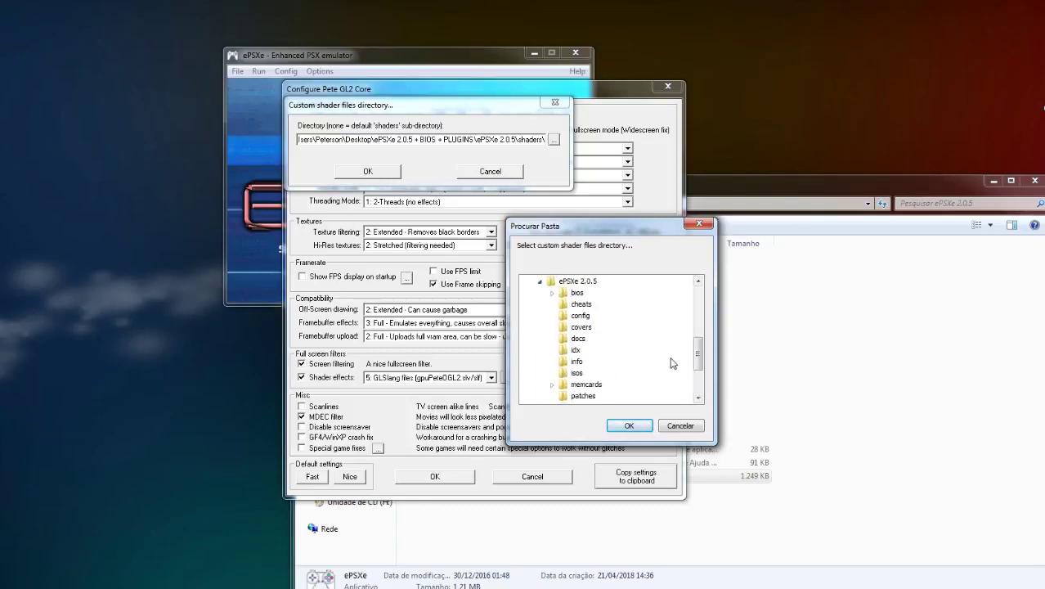
{"action": "left_click_drag", "start_coordinate": [701, 354], "coordinate": [701, 380]}
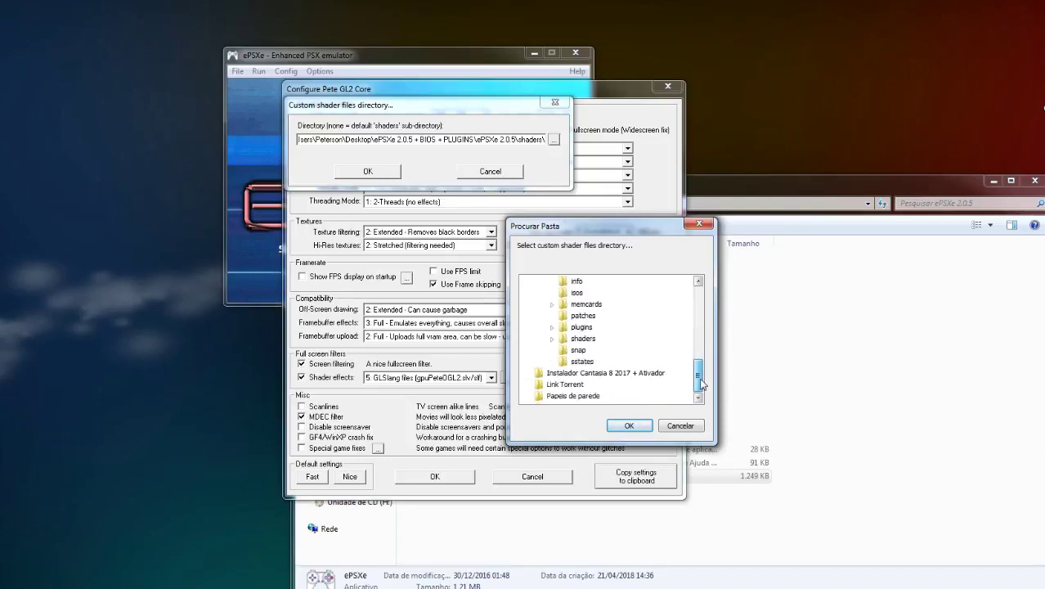
{"action": "left_click", "coordinate": [569, 339]}
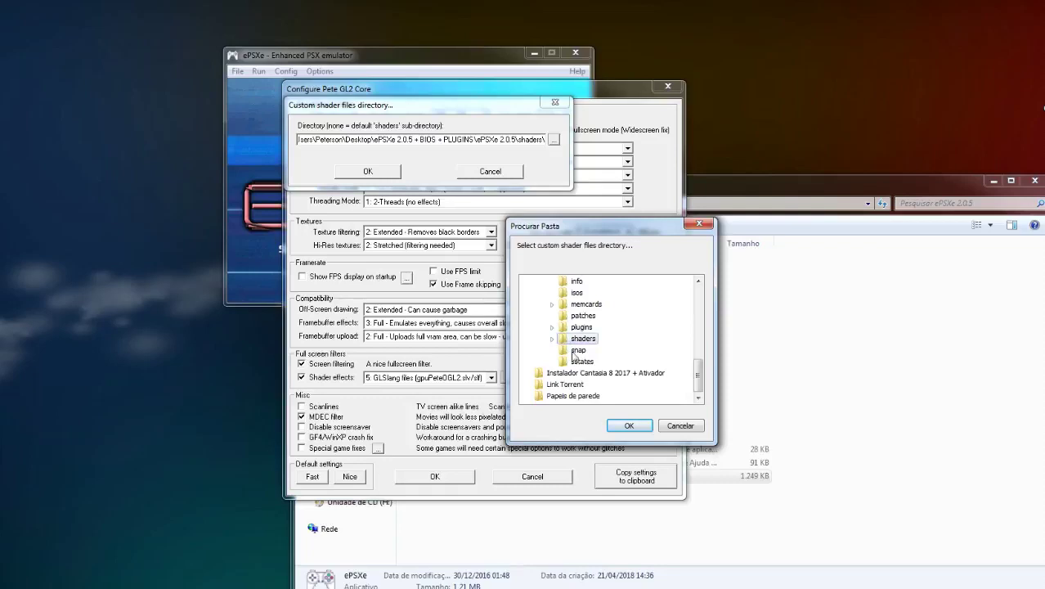
{"action": "left_click", "coordinate": [612, 426]}
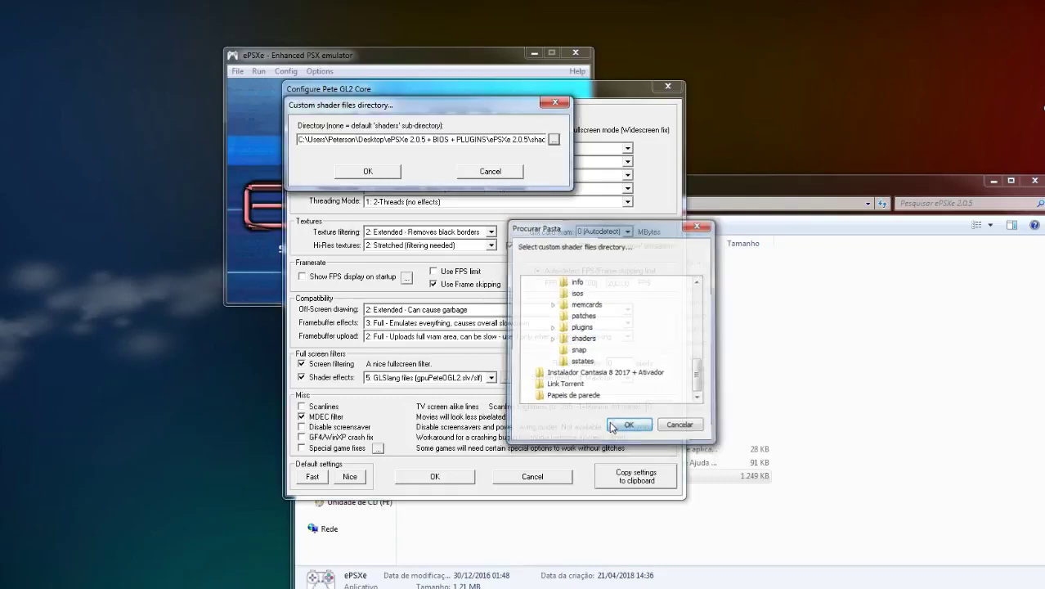
{"action": "left_click", "coordinate": [368, 172]}
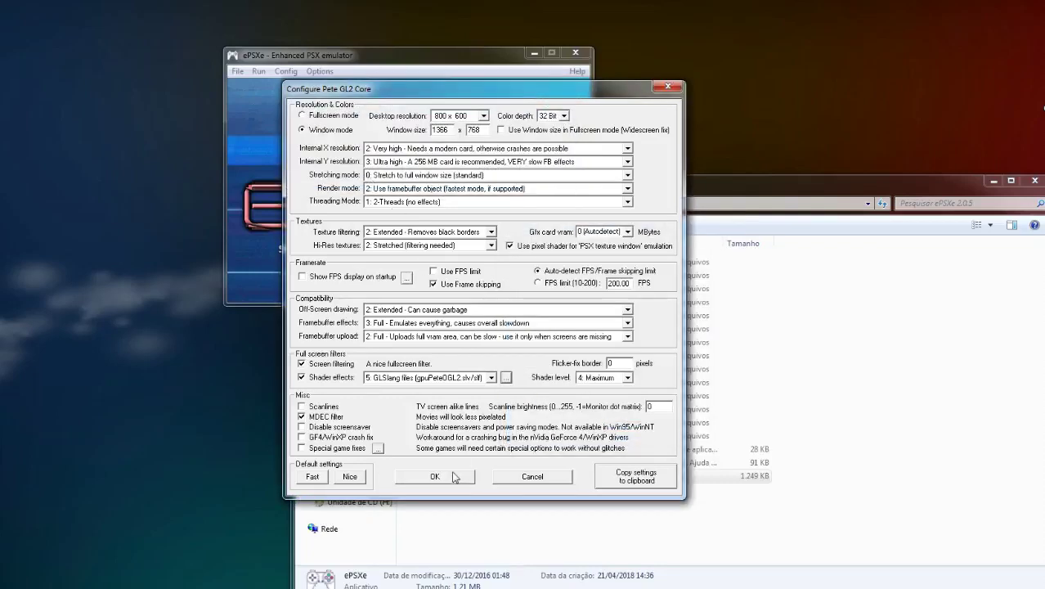
- Accept the video plugin configuration and set CPU overclocking to x1
{"action": "left_click", "coordinate": [435, 477]}
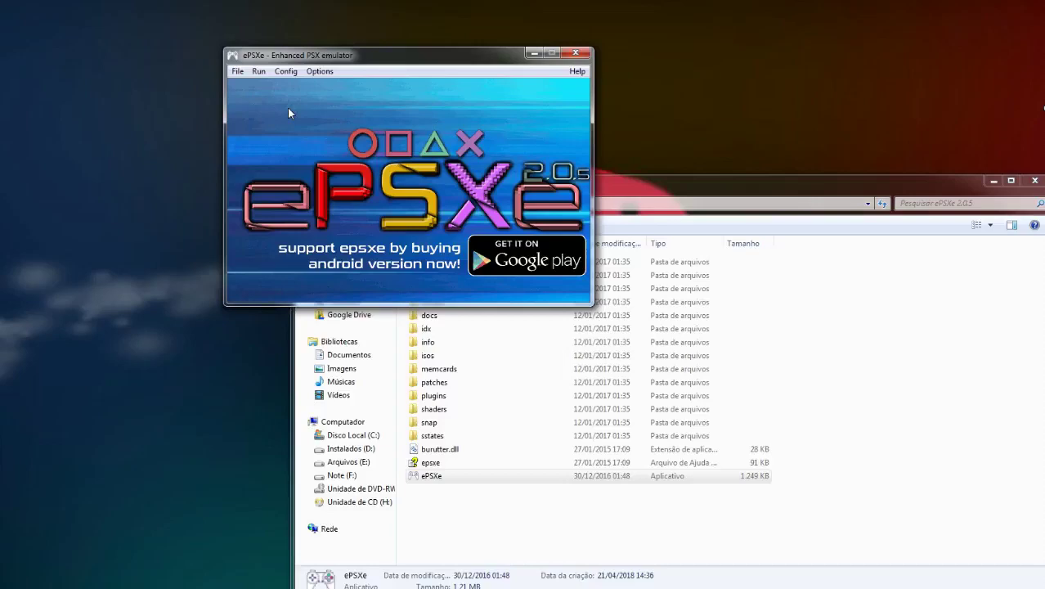
{"action": "left_click", "coordinate": [320, 72]}
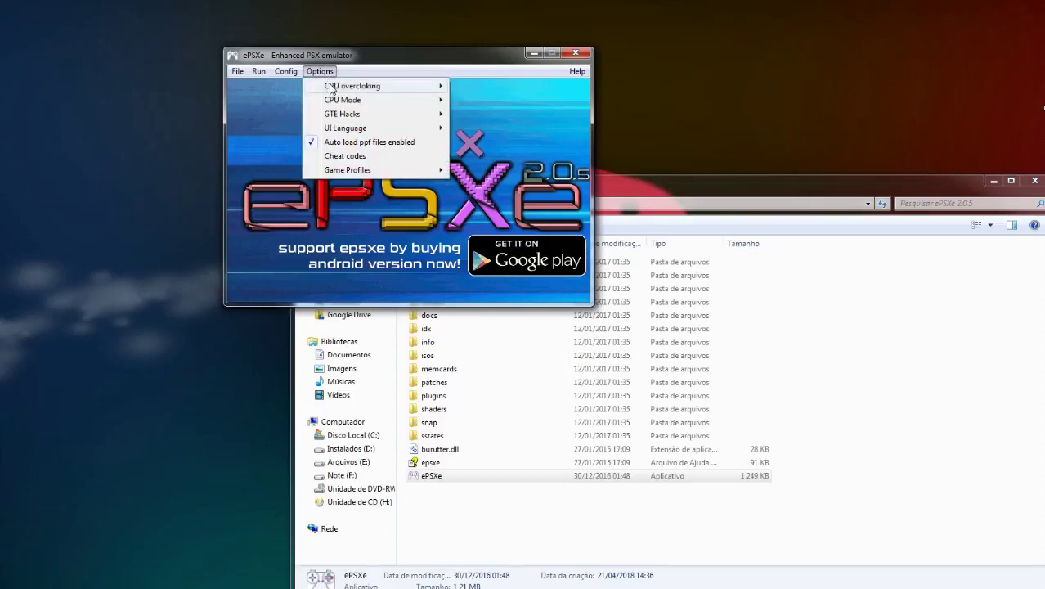
{"action": "mouse_move", "coordinate": [330, 90]}
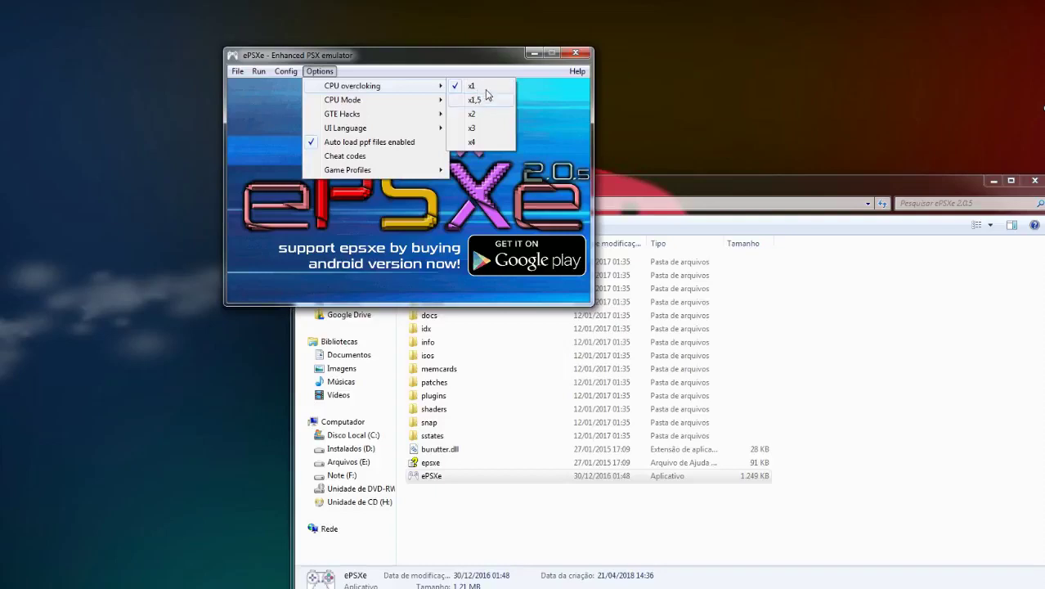
{"action": "left_click", "coordinate": [487, 90]}
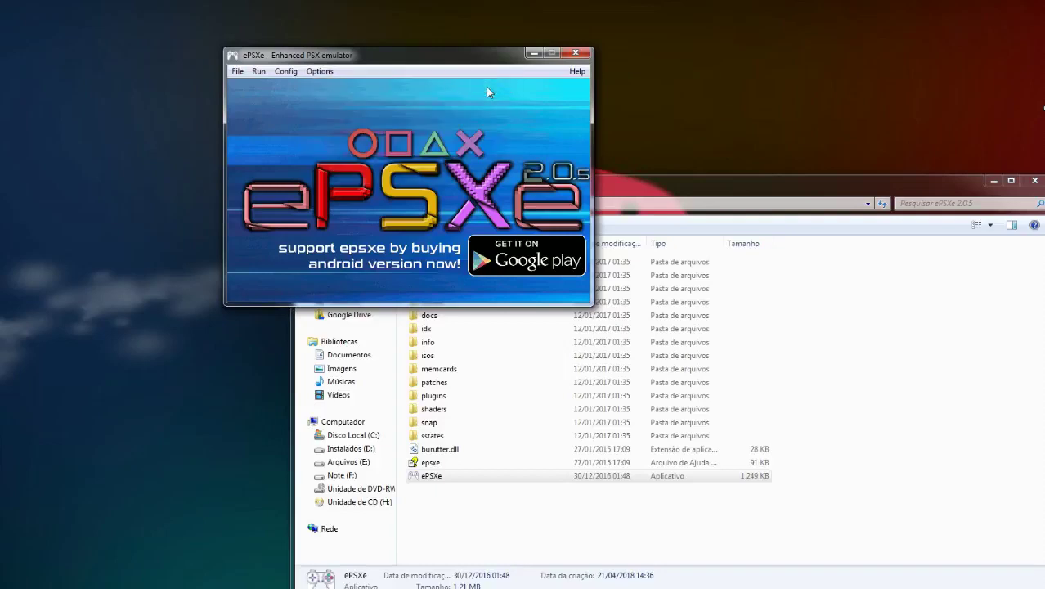
- Load the FF9 CD1 disc image from the Final Fantasy IX CD1 folder
{"action": "left_click", "coordinate": [237, 71]}
{"action": "left_click", "coordinate": [250, 99]}
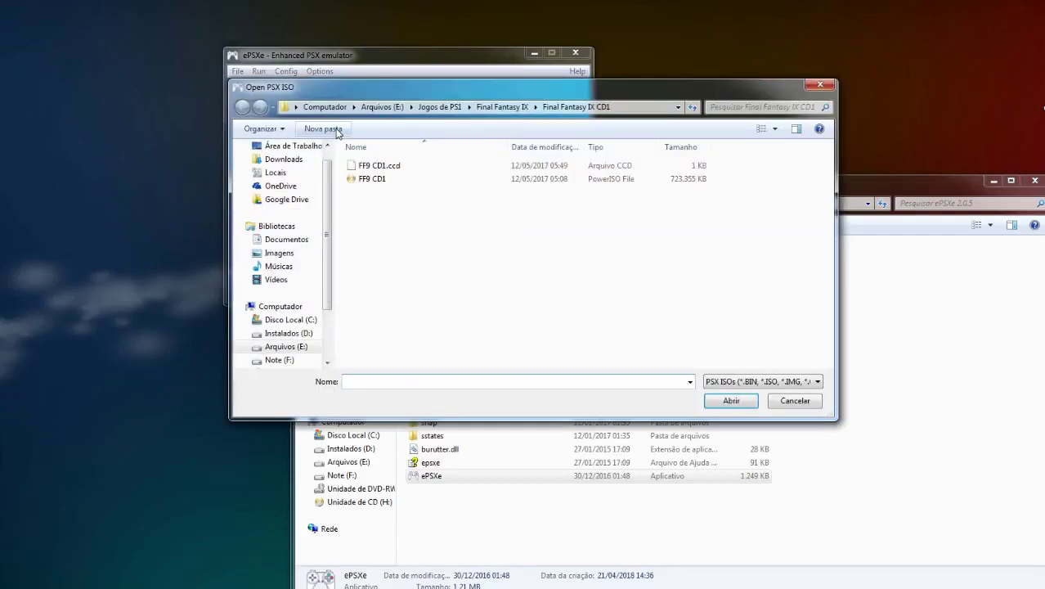
{"action": "double_click", "coordinate": [373, 180]}
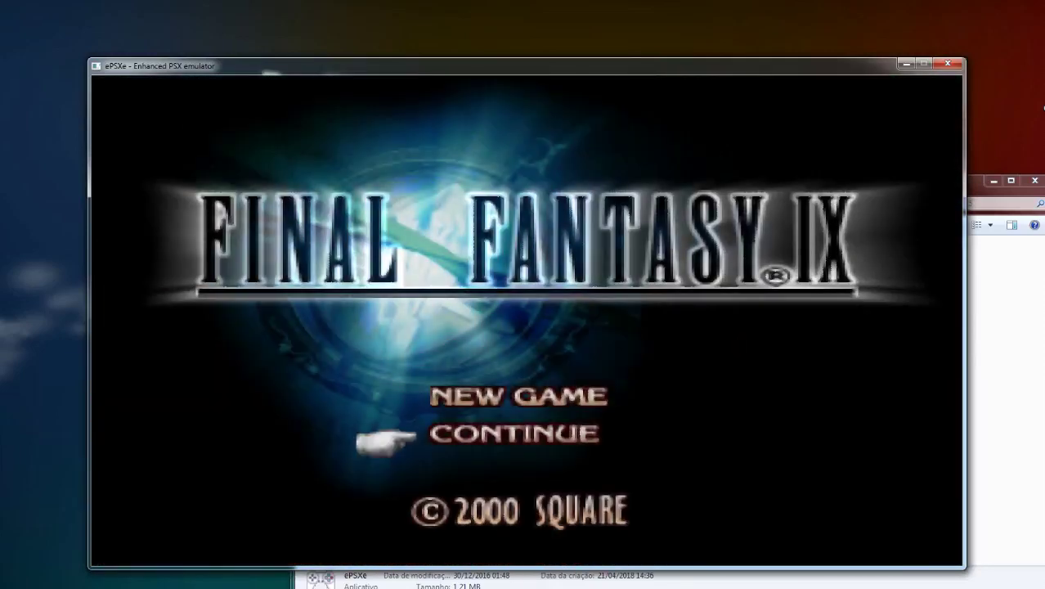
- Test the directional controls between New Game and Continue on the Final Fantasy IX title menu, and start a new game
{"action": "key", "text": "Down"}
{"action": "key", "text": "Up"}
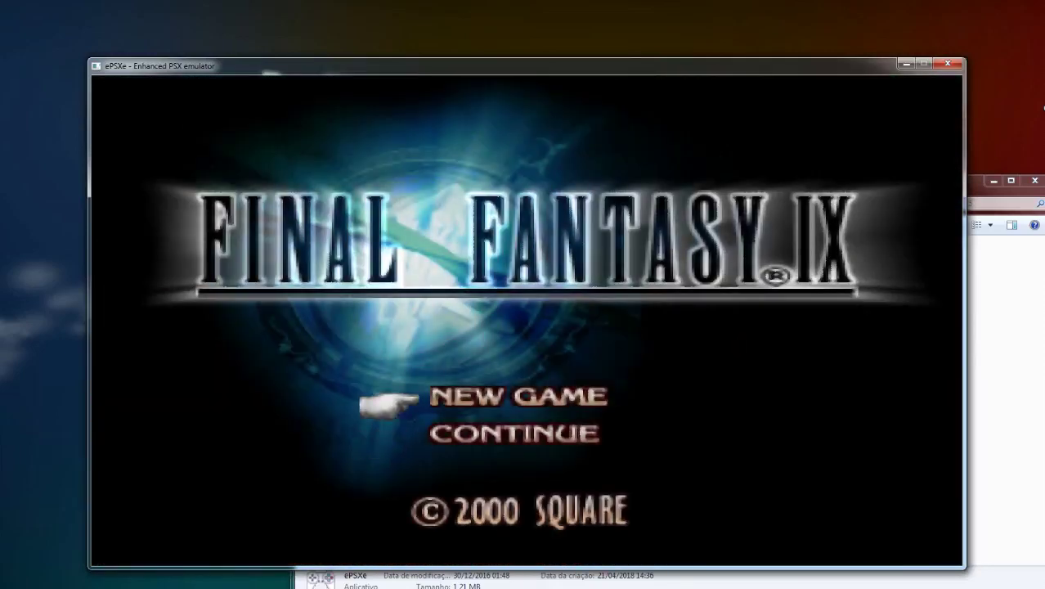
{"action": "key", "text": "Down"}
{"action": "key", "text": "Up"}
{"action": "key", "text": "x"}
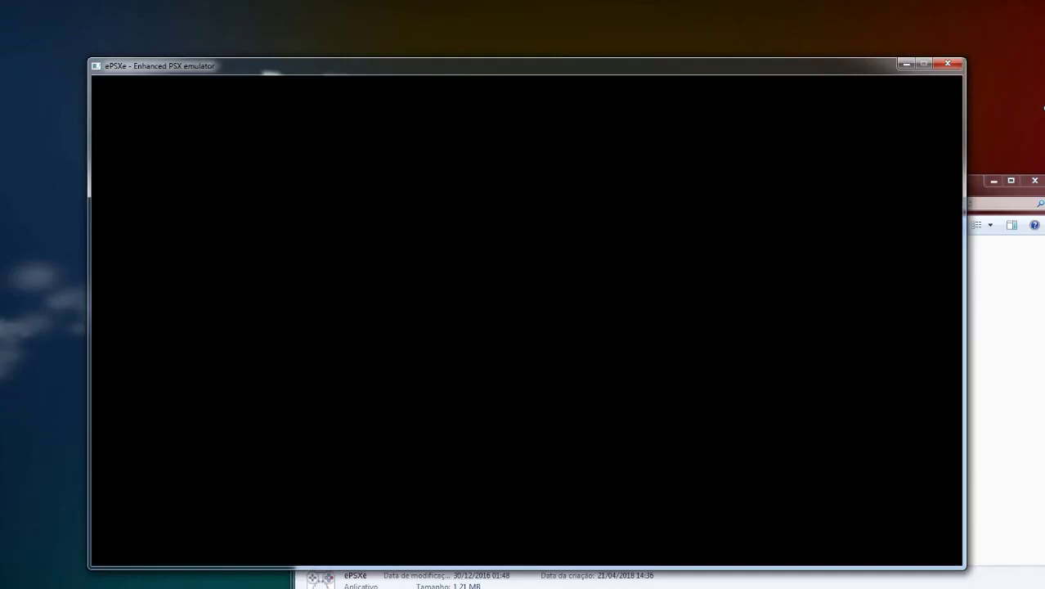